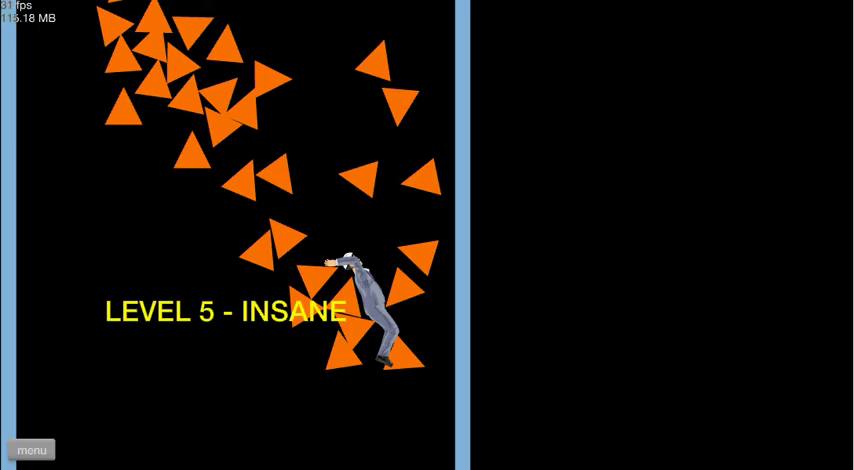
Beat Freeze Fall in 72.07 seconds after one pause, then return to the level list
left_click(28, 451)
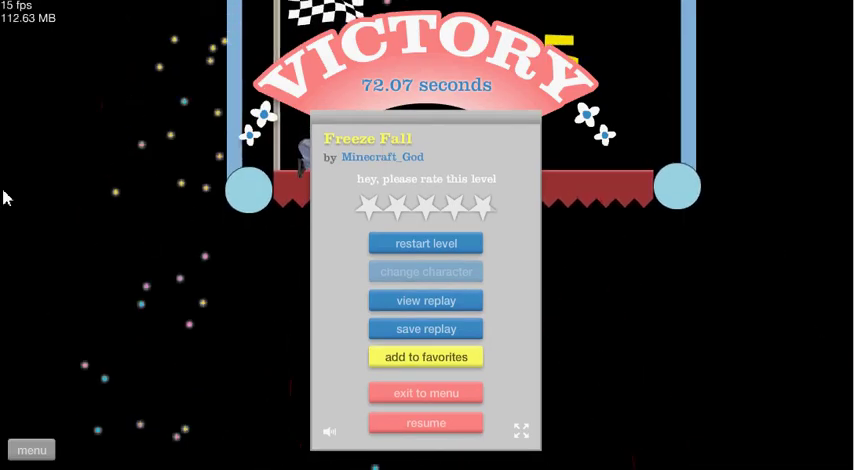
left_click(442, 362)
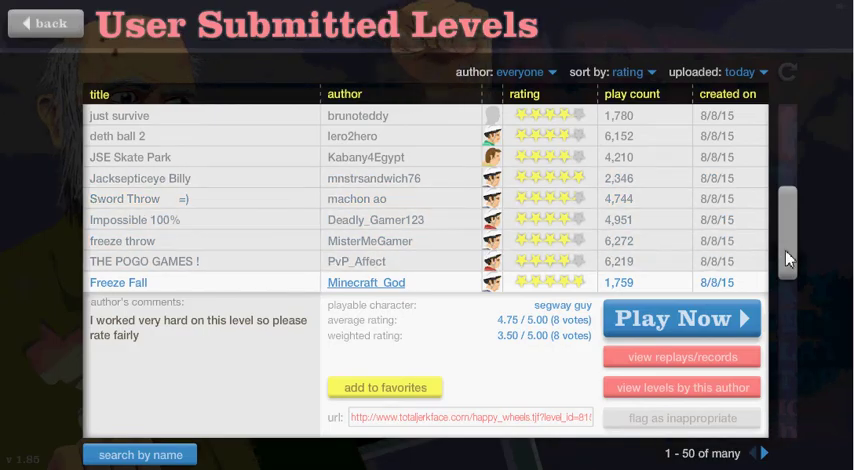
left_click_drag(784, 255, 790, 285)
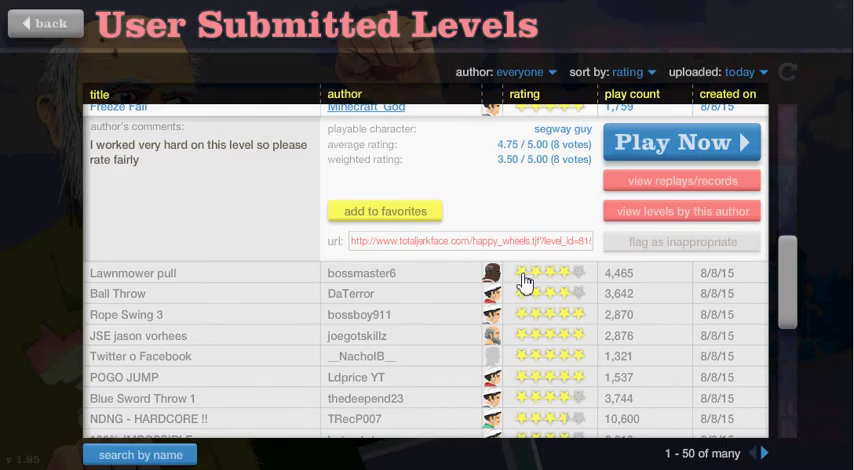
Select Lawnmower pull in the user levels list and start playing it
left_click(406, 276)
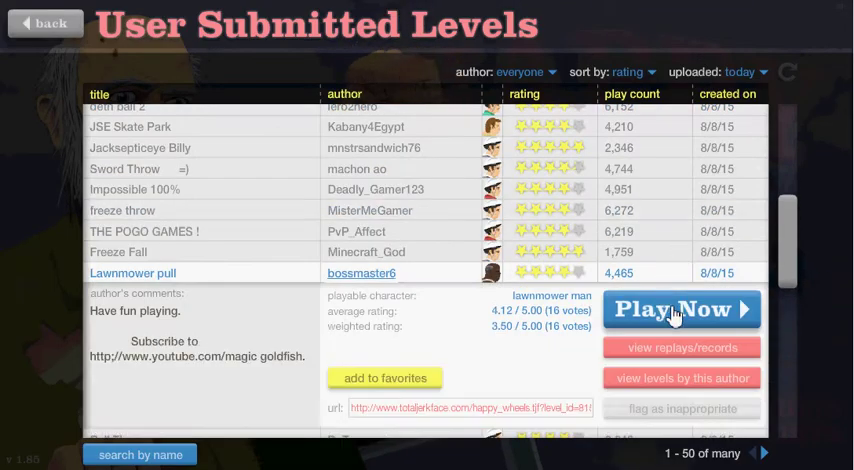
left_click(675, 310)
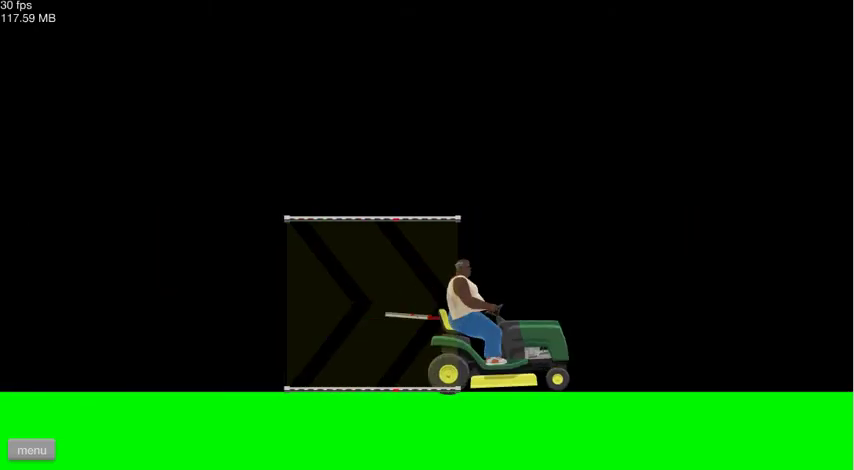
Pause Lawnmower pull so its level menu and rating prompt appear
left_click(31, 452)
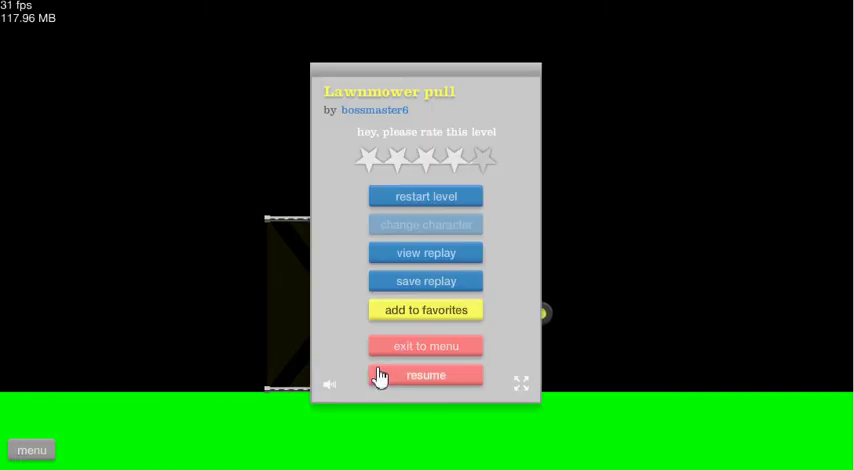
Exit Lawnmower pull to the level list and select the Ball Throw row
left_click(405, 350)
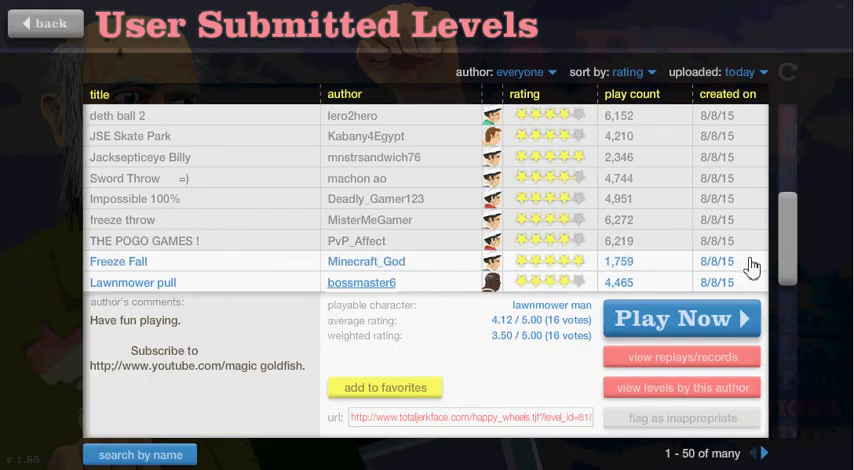
left_click_drag(787, 275, 787, 300)
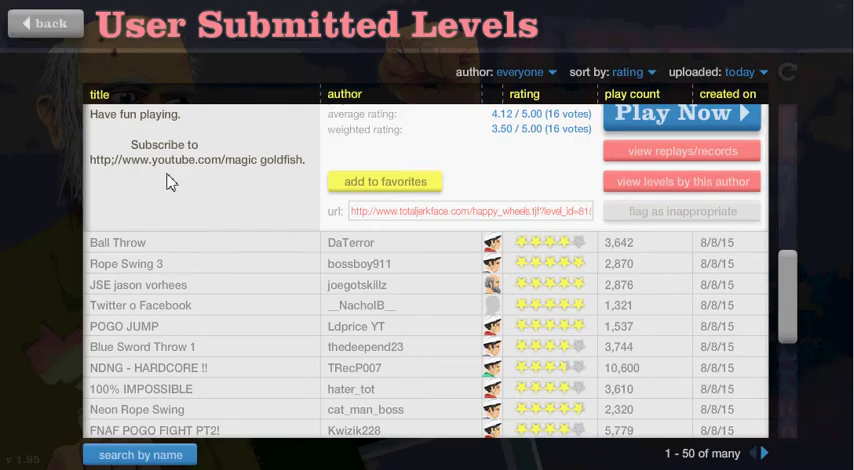
left_click(170, 243)
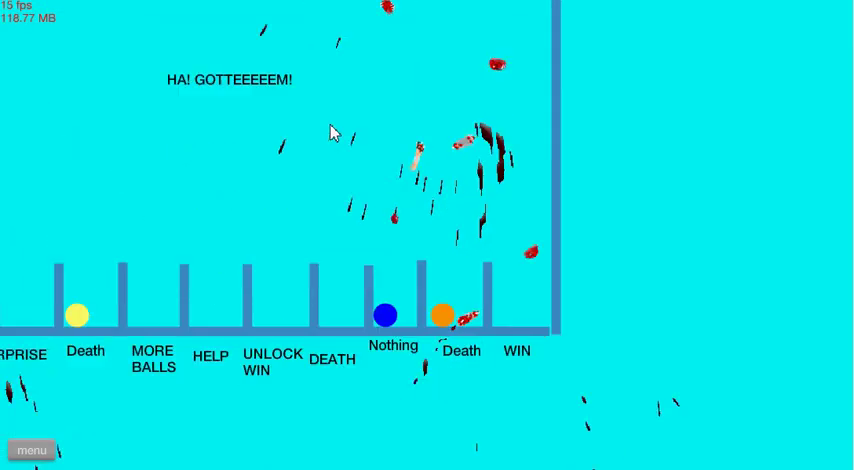
Restart Ball Throw twice and throw a ball toward the labelled slots
left_click(45, 454)
left_click(403, 200)
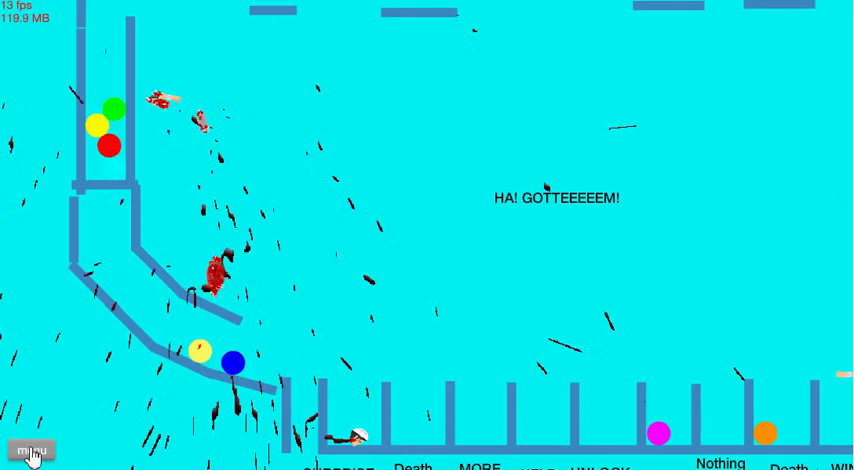
left_click(33, 451)
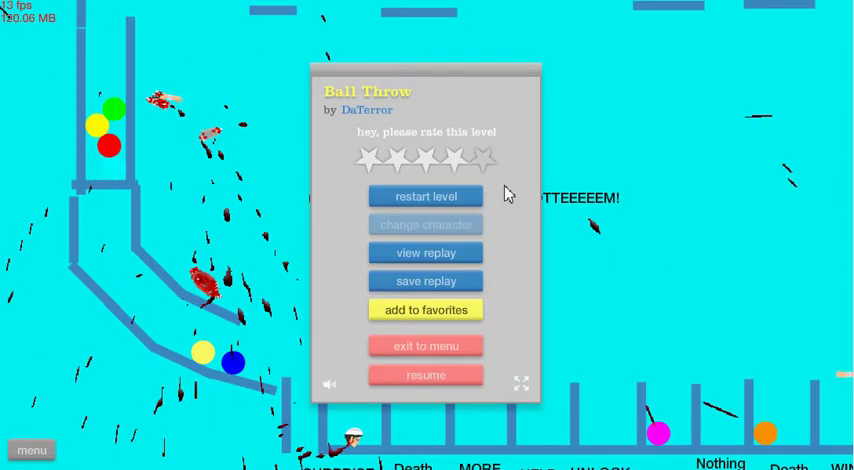
left_click(476, 207)
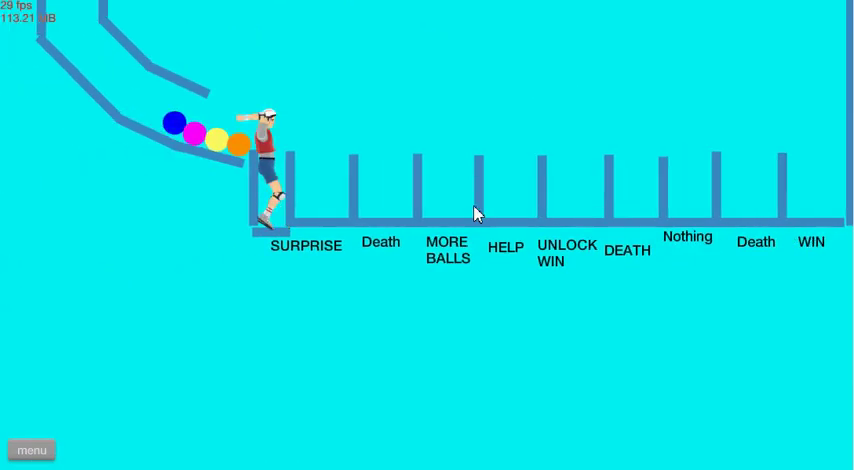
key("space")
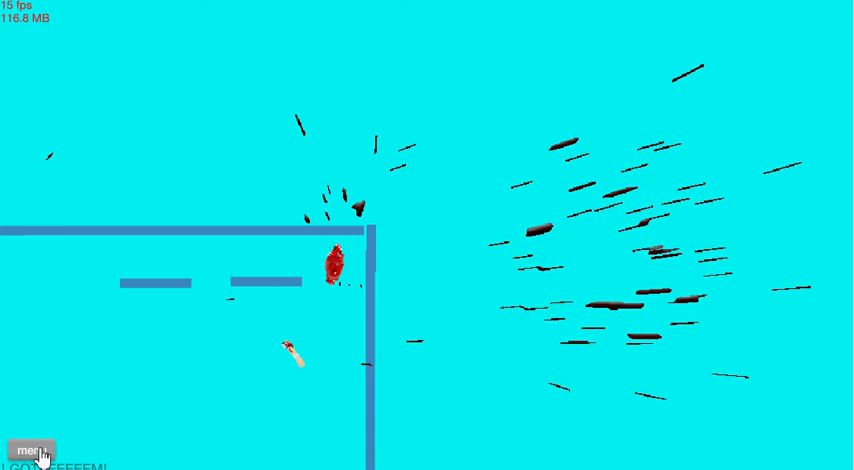
Restart Ball Throw once more after dying, then quit to the level list
left_click(31, 450)
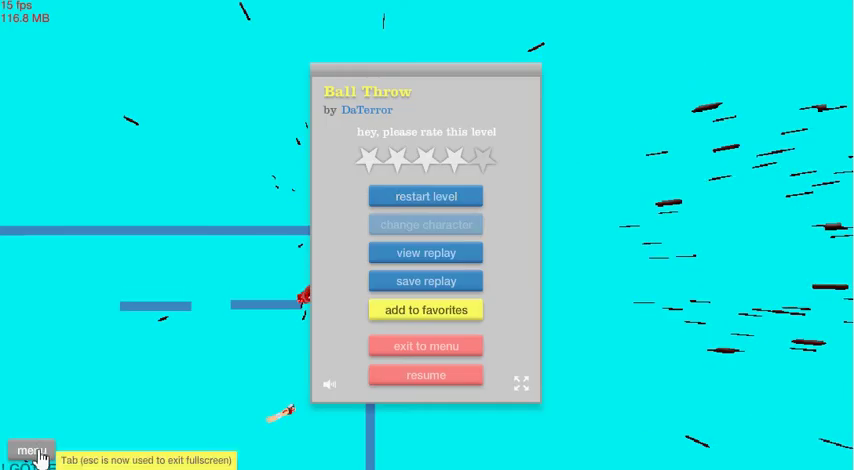
left_click(419, 200)
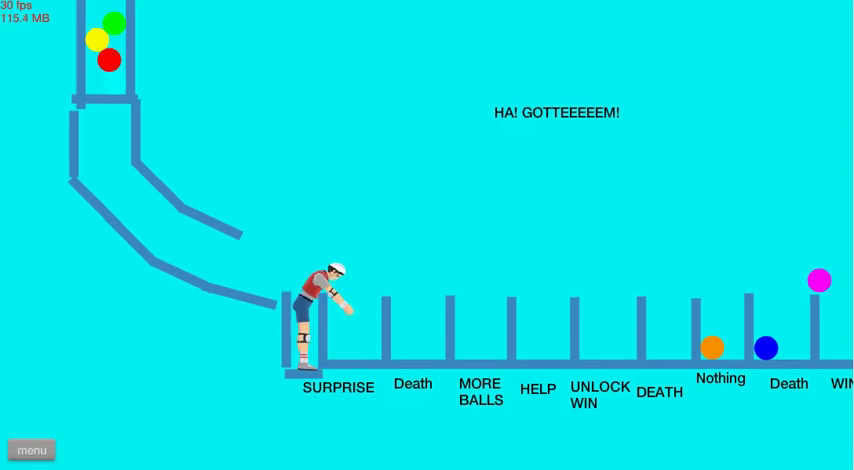
left_click(32, 450)
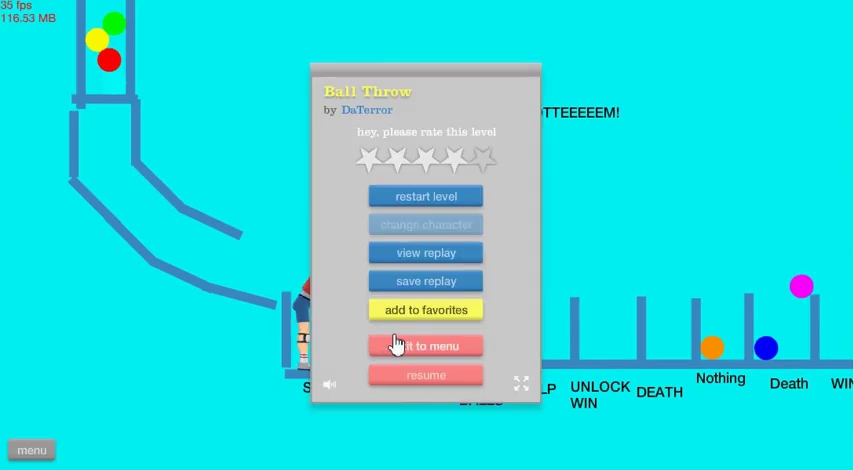
left_click(394, 346)
scroll(752, 240, "down", 5)
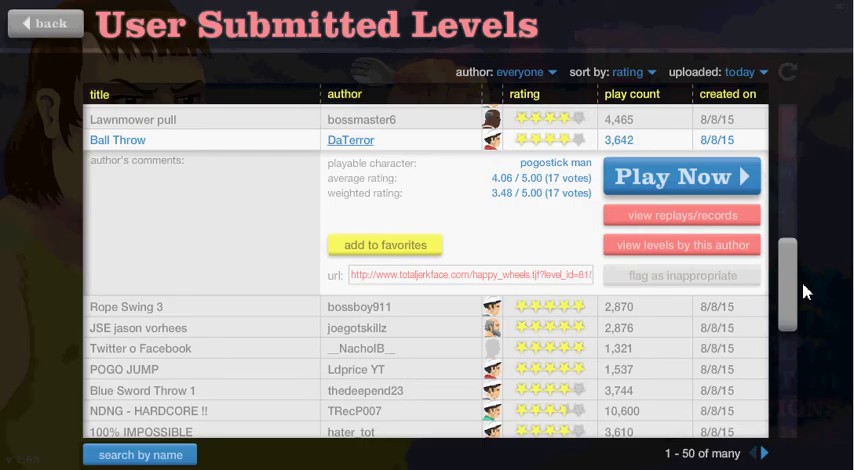
Select the Rope Swing 3 row in the User Submitted Levels list
left_click(124, 307)
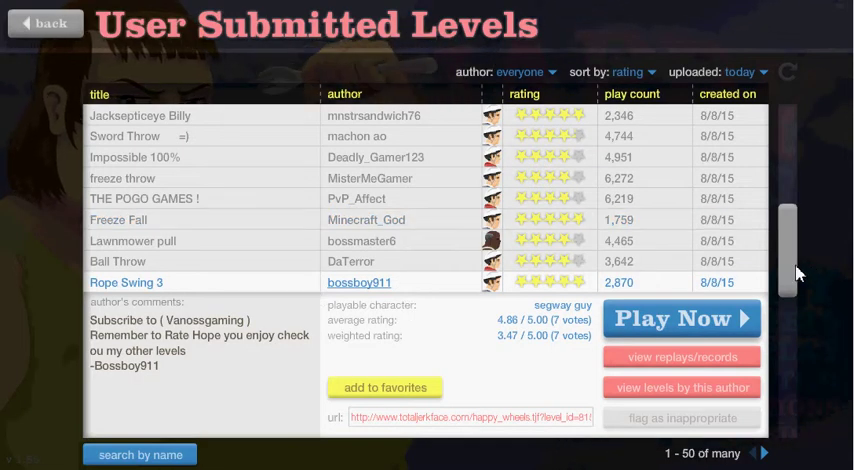
scroll(793, 279, "down", 2)
scroll(793, 279, "down", 2)
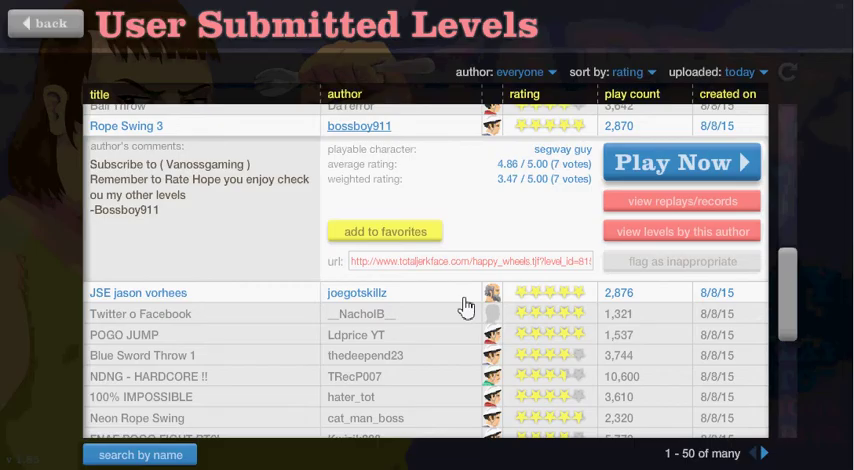
Start JSE jason vorhees, restart once, and finish in 9.70 seconds with the menu reopened
left_click(305, 293)
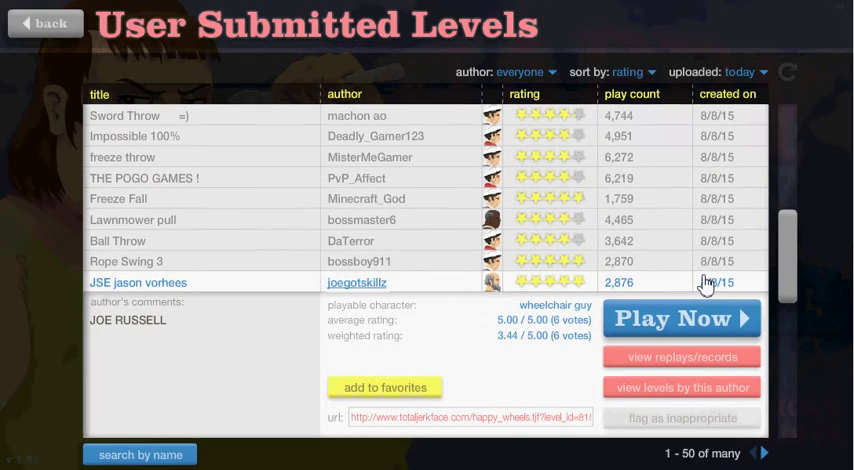
left_click(703, 322)
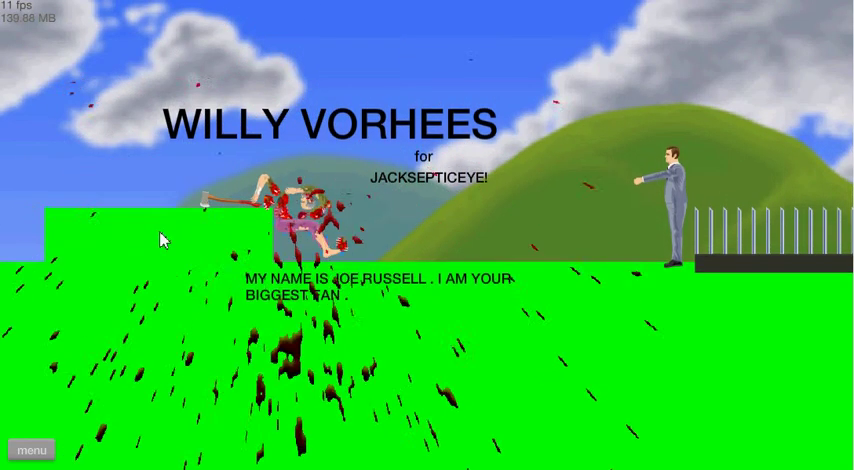
left_click(32, 450)
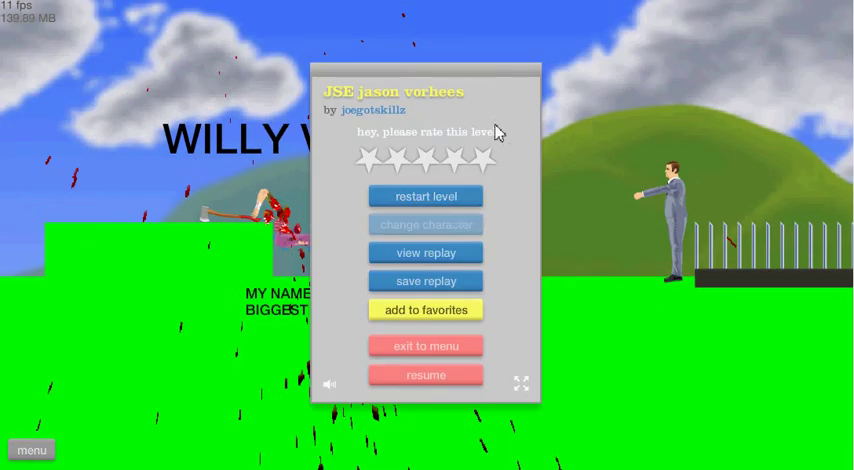
left_click(455, 198)
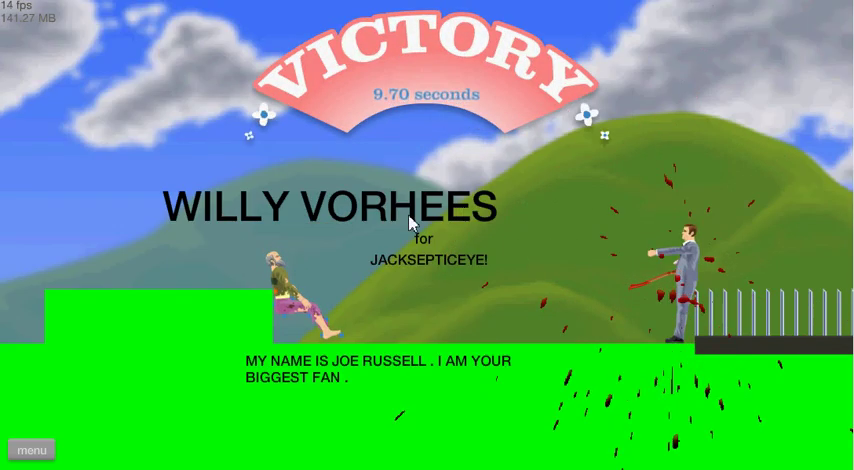
left_click(32, 450)
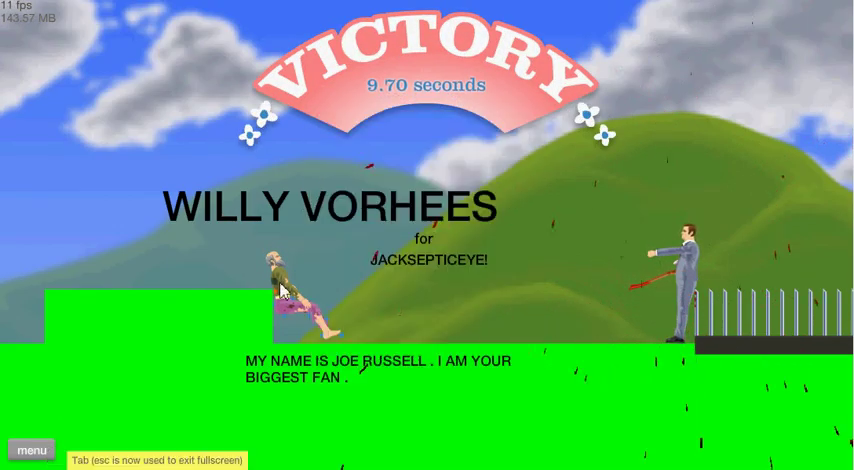
left_click(17, 455)
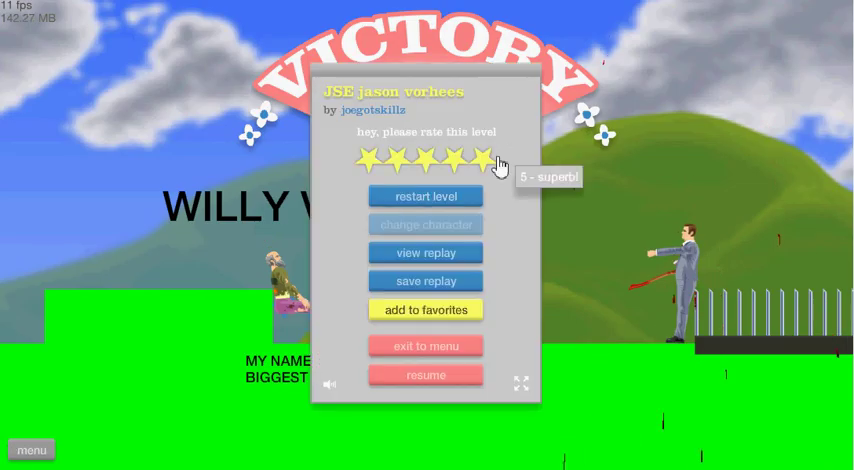
Exit the finished level and select Twitter o Facebook in the user levels list
left_click(447, 348)
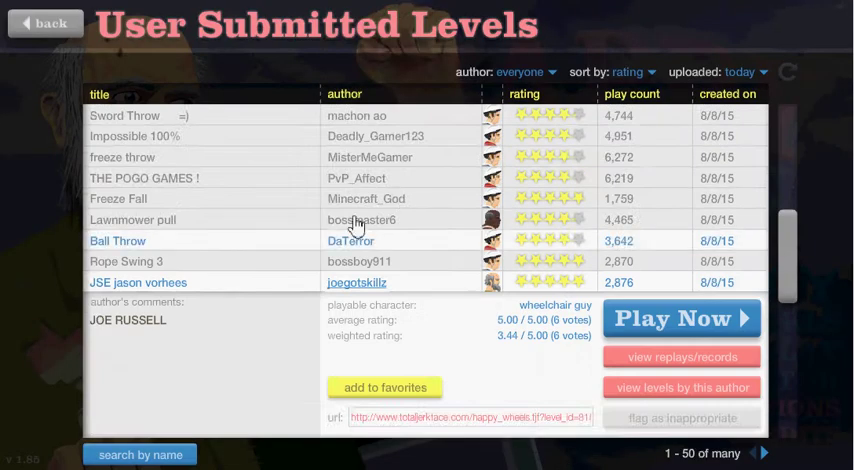
left_click_drag(793, 292, 789, 330)
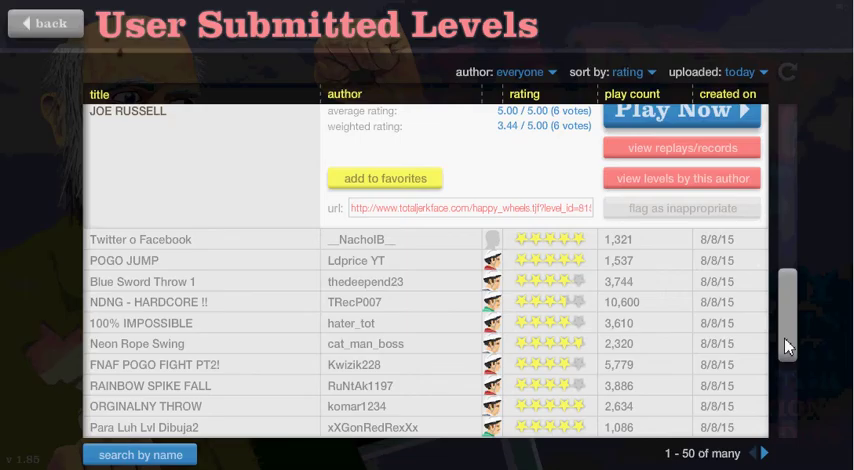
left_click(133, 243)
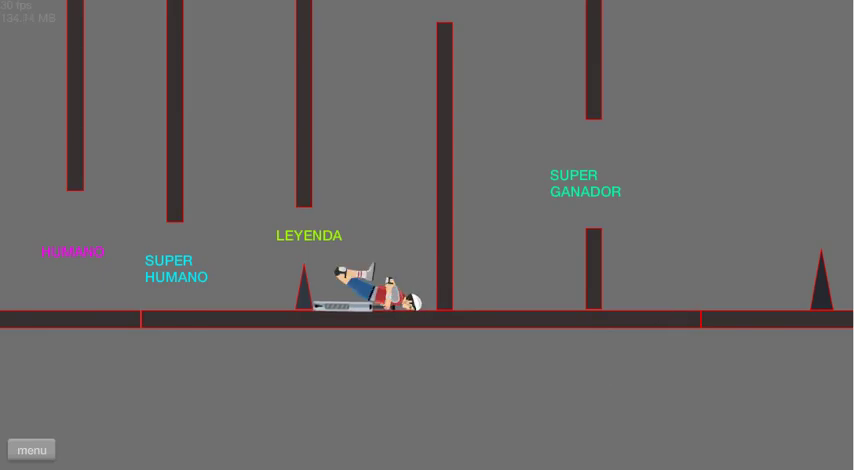
Restart POGO JUMP and bounce the rider past the pillars into the SUPER GANADOR zone
left_click(32, 451)
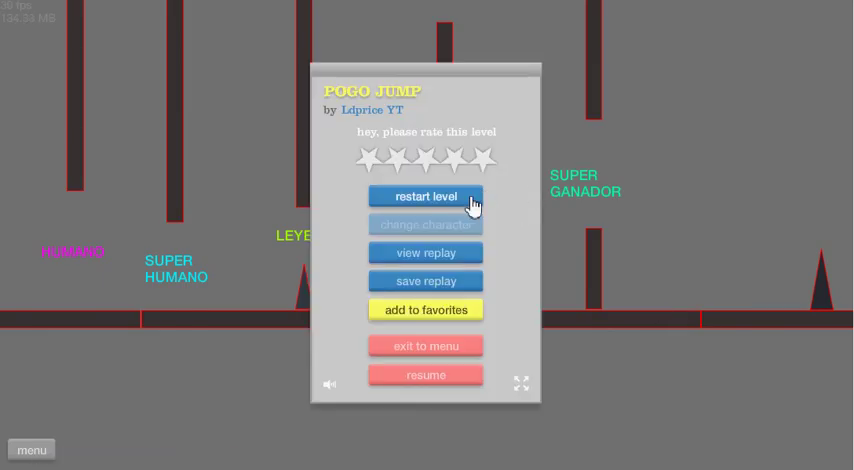
left_click(472, 204)
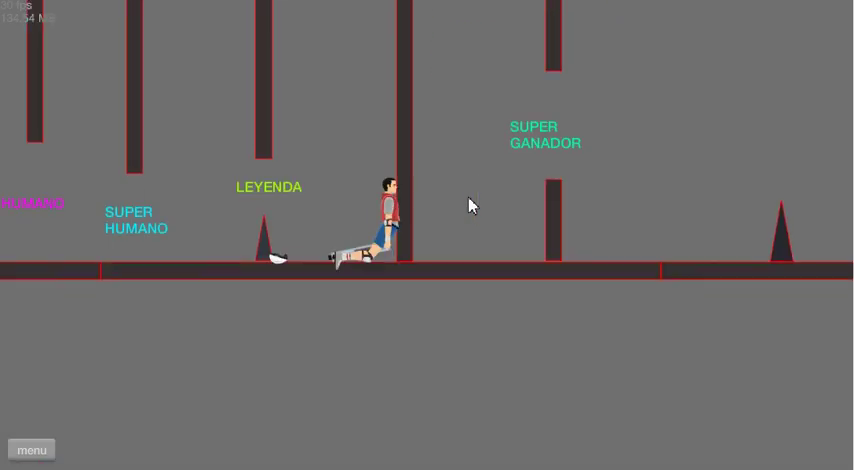
key("Up")
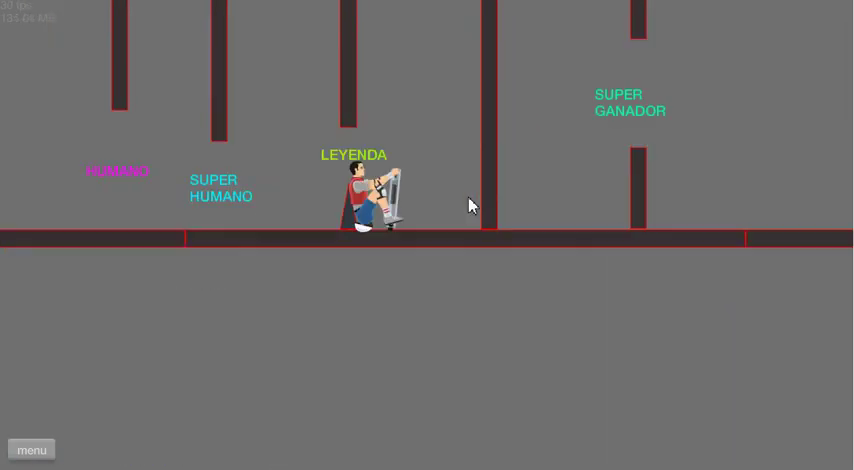
key("Up")
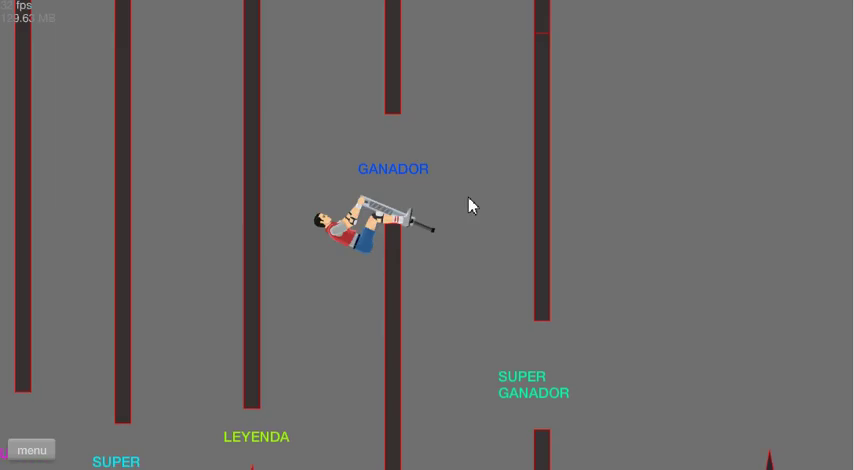
key("Up")
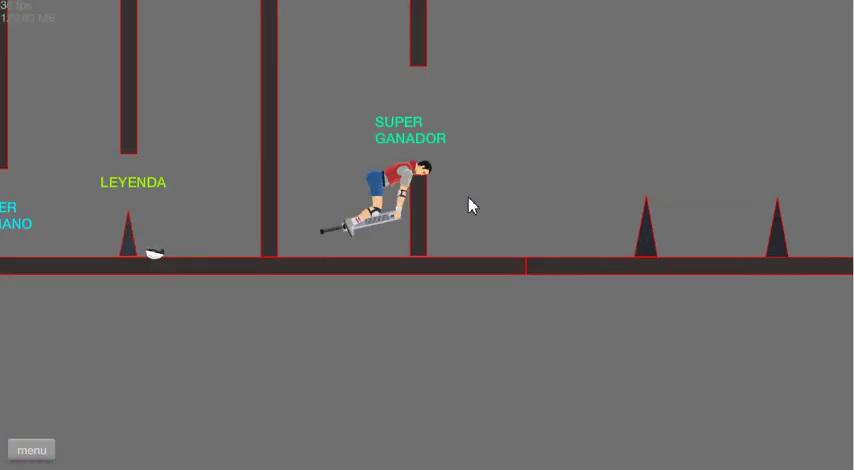
key("Up")
key("Up")
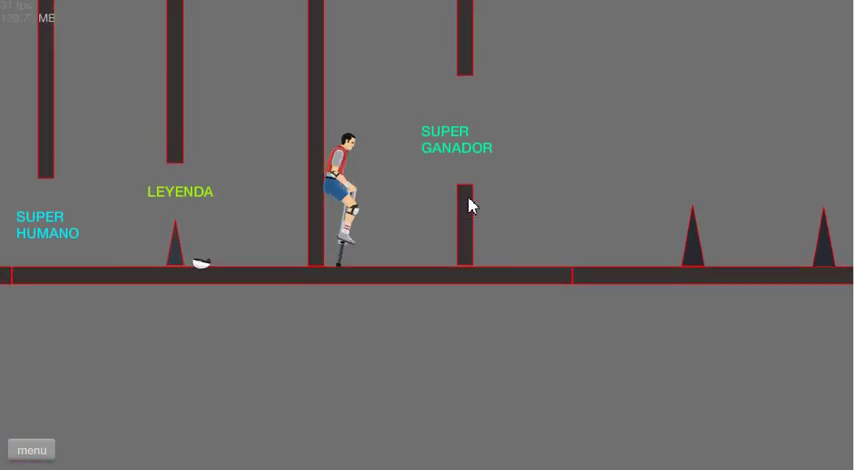
key("Up")
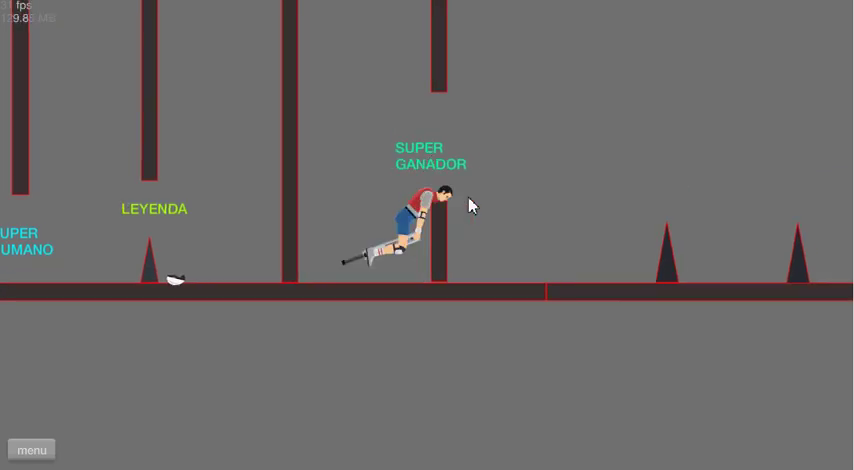
key("Up")
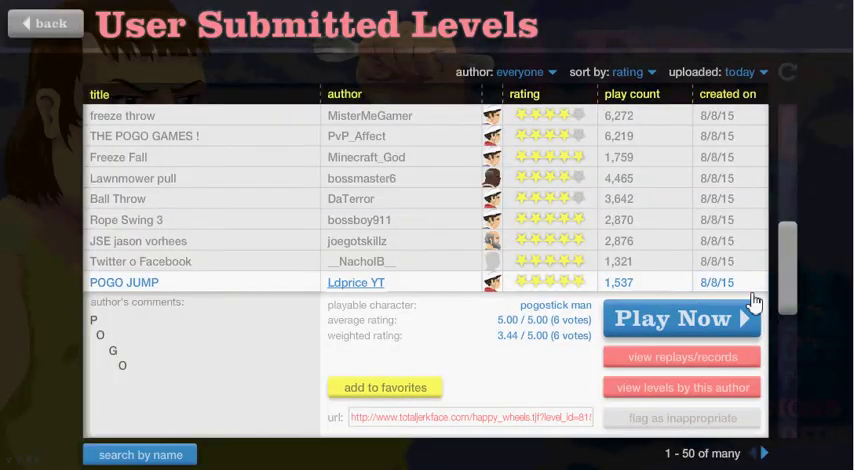
left_click_drag(783, 295, 797, 370)
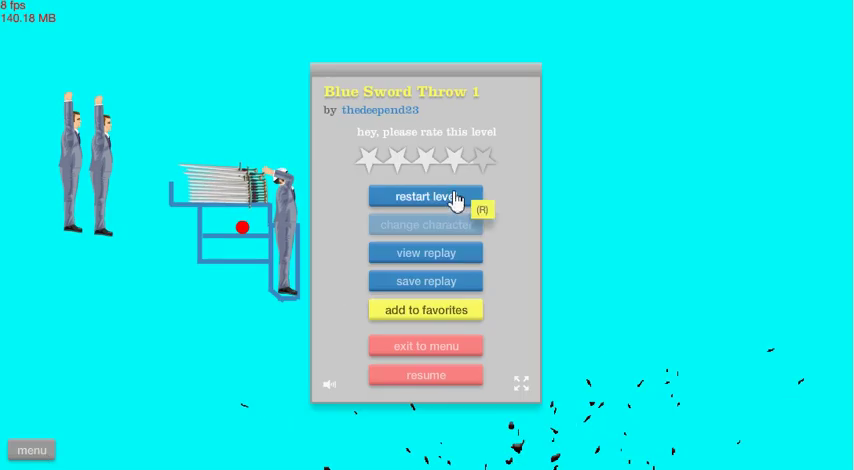
Restart Blue Sword Throw 1 once, then pause and exit to the User Submitted Levels list
left_click(456, 200)
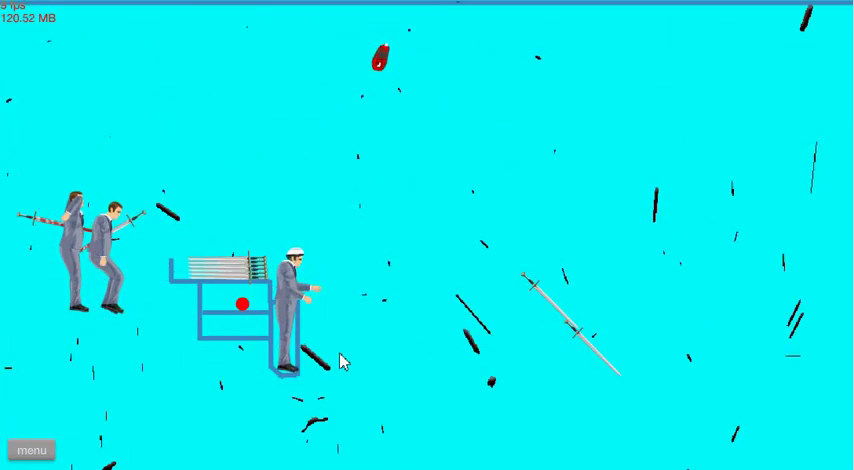
left_click(25, 455)
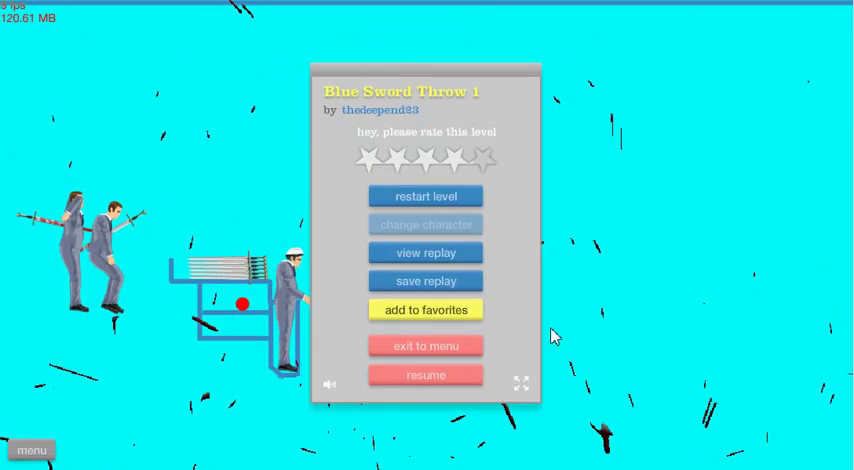
left_click(449, 350)
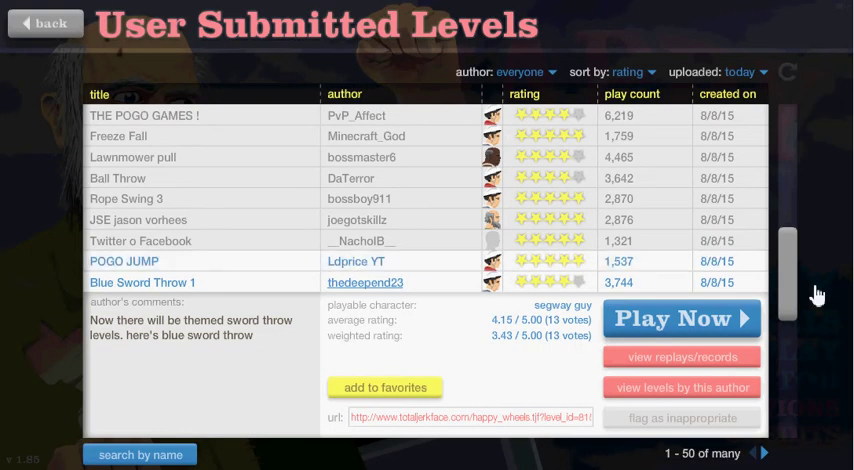
left_click_drag(795, 310, 797, 345)
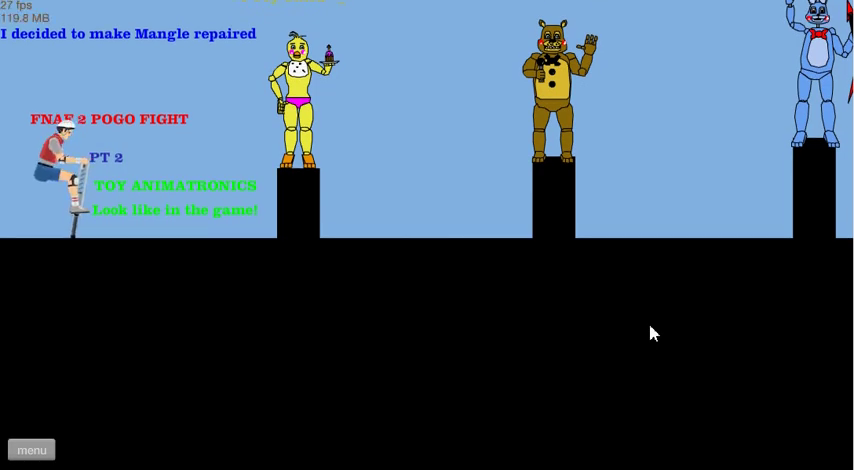
Bounce the pogo rider past Toy Freddy and launch it to the finish flag in 22.90 seconds
key("Up")
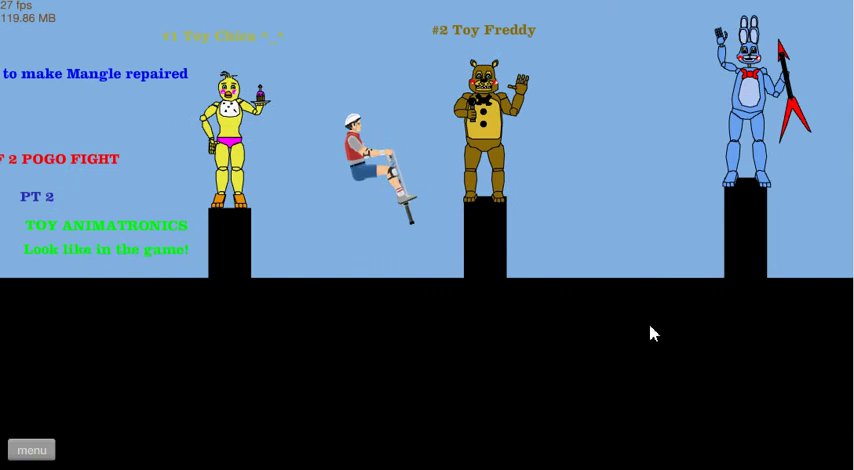
key("Up")
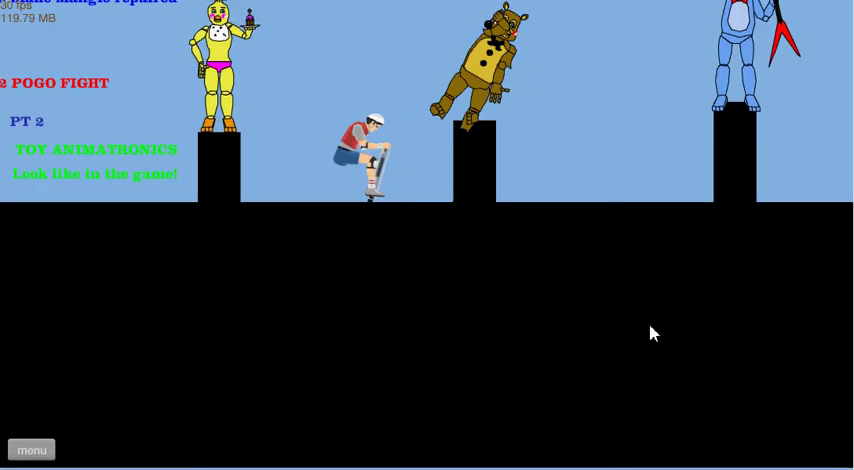
key("space")
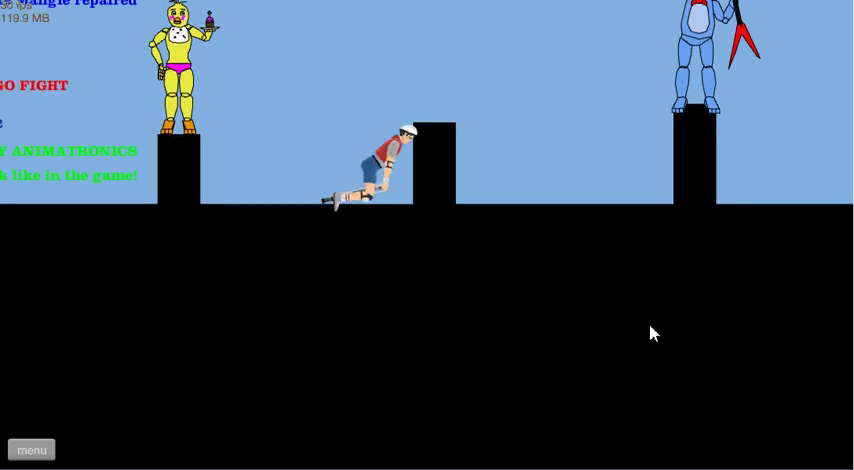
key("space")
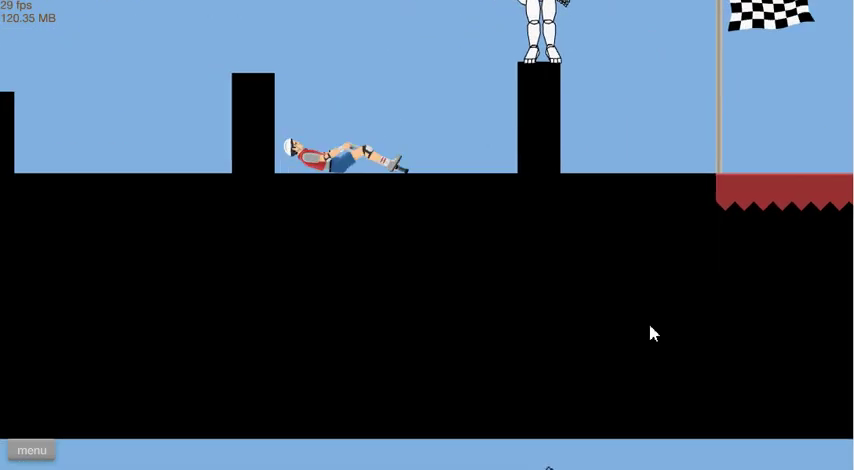
key("space")
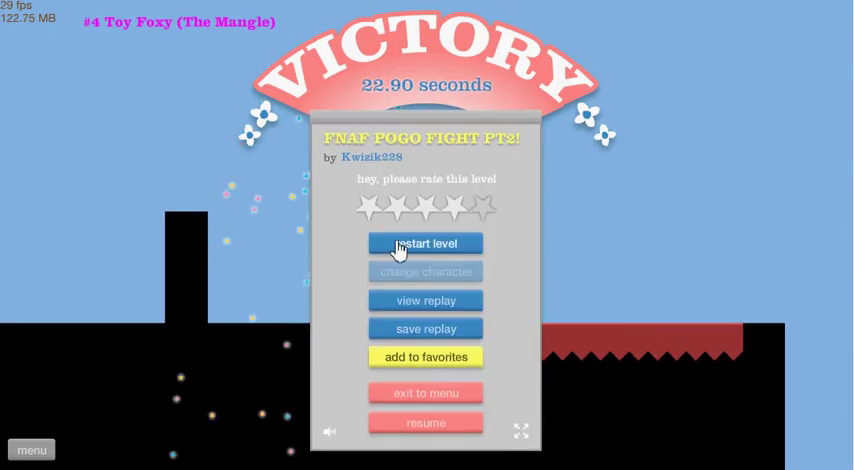
Leave the won FNAF POGO FIGHT PT2! level for the levels list
left_click(454, 396)
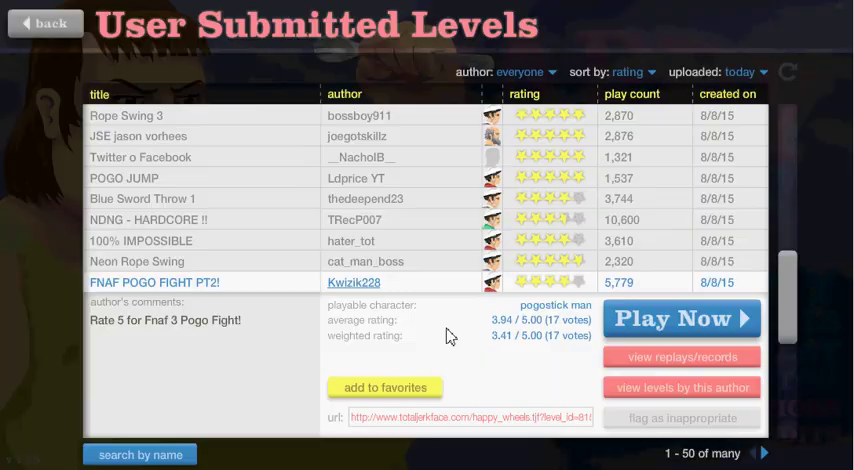
left_click_drag(785, 300, 795, 355)
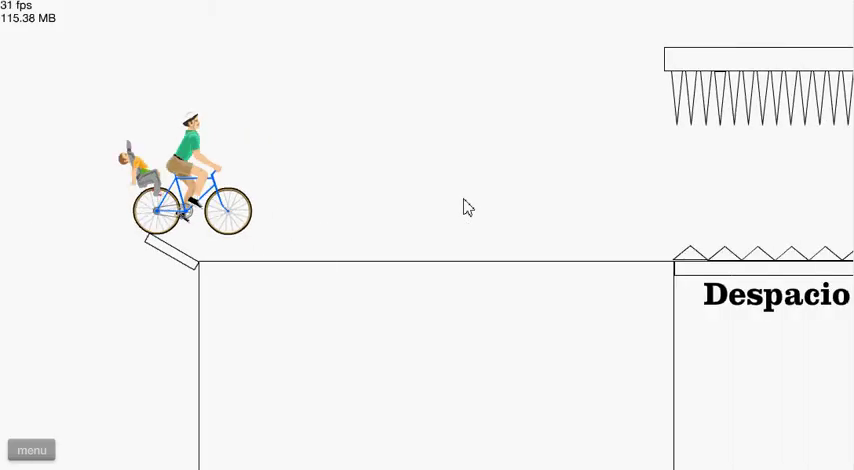
key("Up")
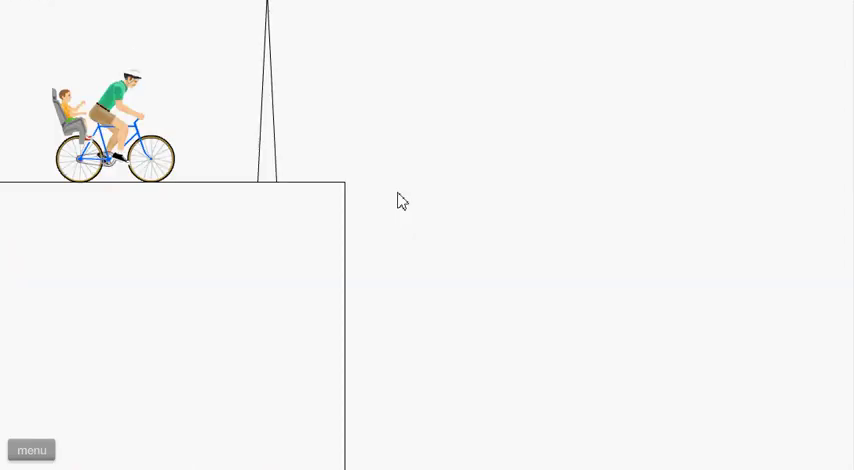
Ride the bike across the first gaps and ledge, inching onto the spikes
key("Up")
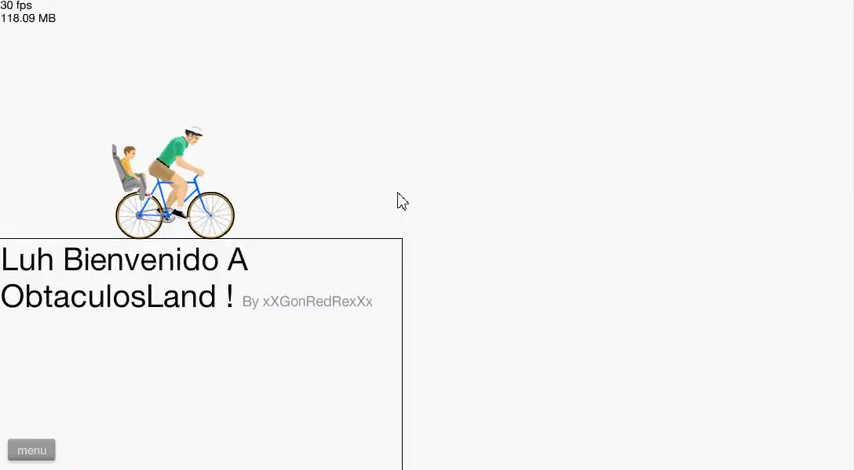
key("Up")
key("Left")
key("Up")
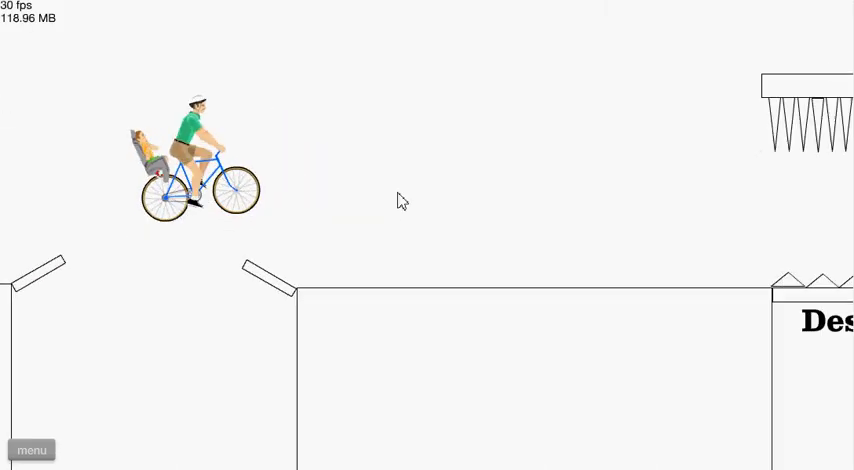
key("Up")
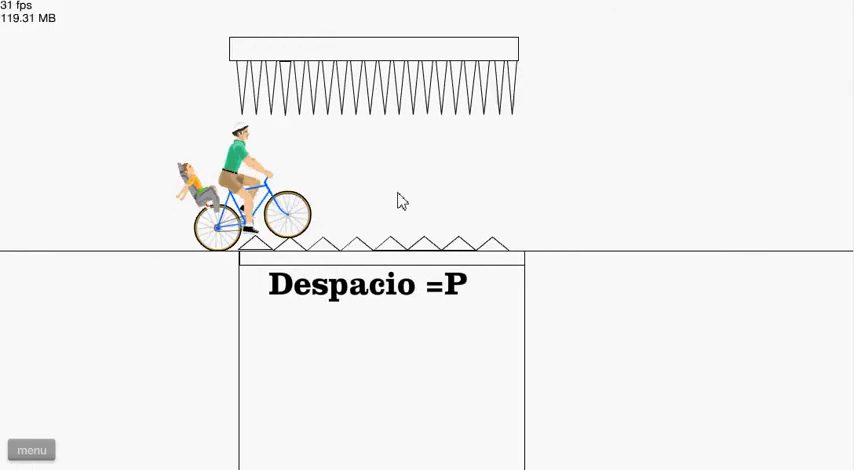
Pause the game, ride over the floor spikes, then restart ObtaculosLand from the beginning
key("Left")
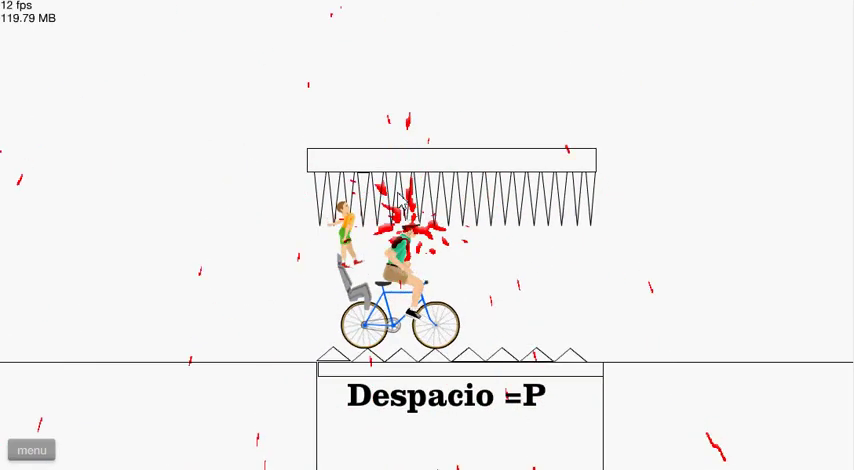
left_click(44, 455)
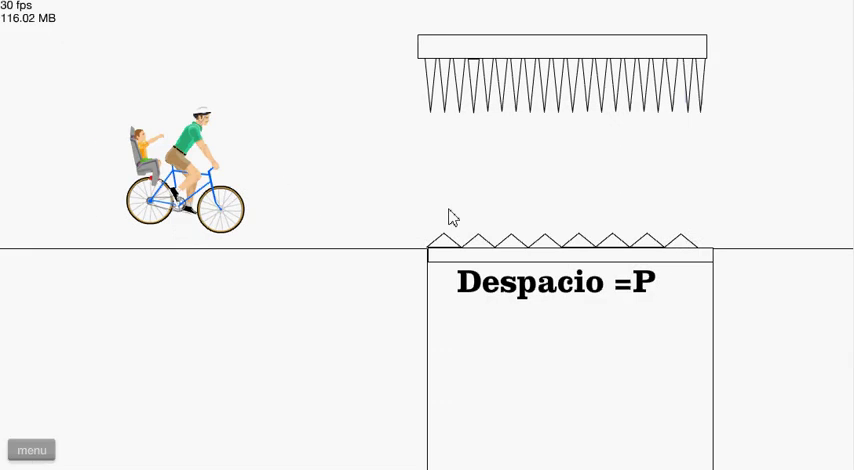
key("Up")
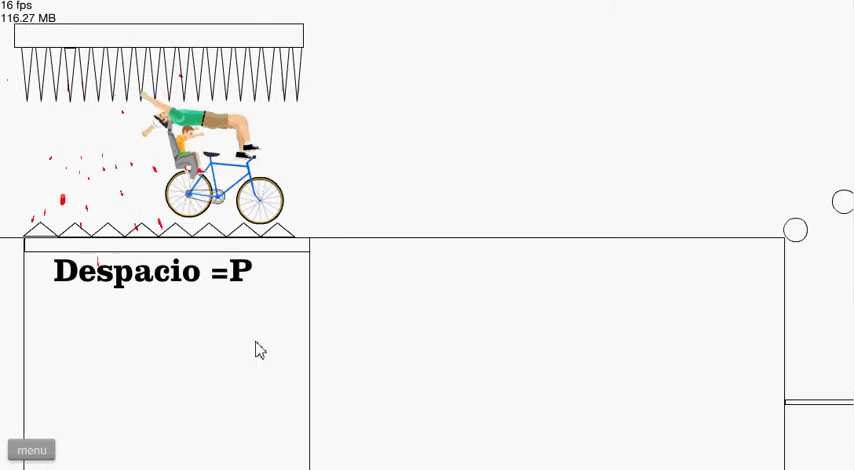
key("Escape")
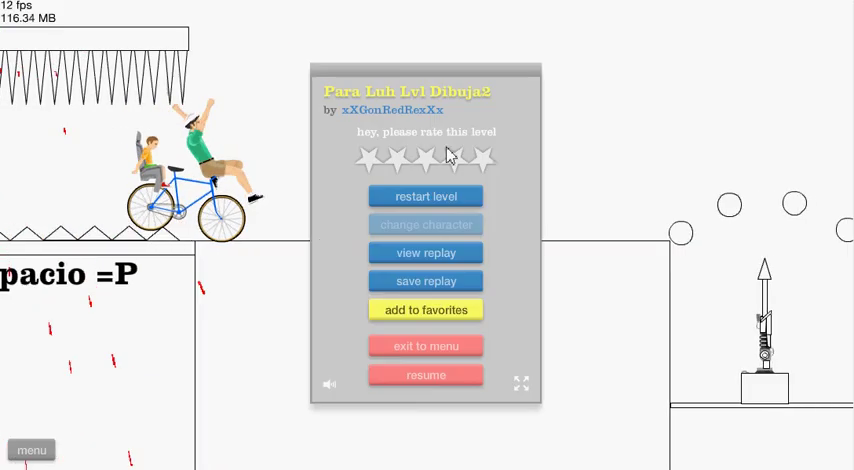
left_click(460, 196)
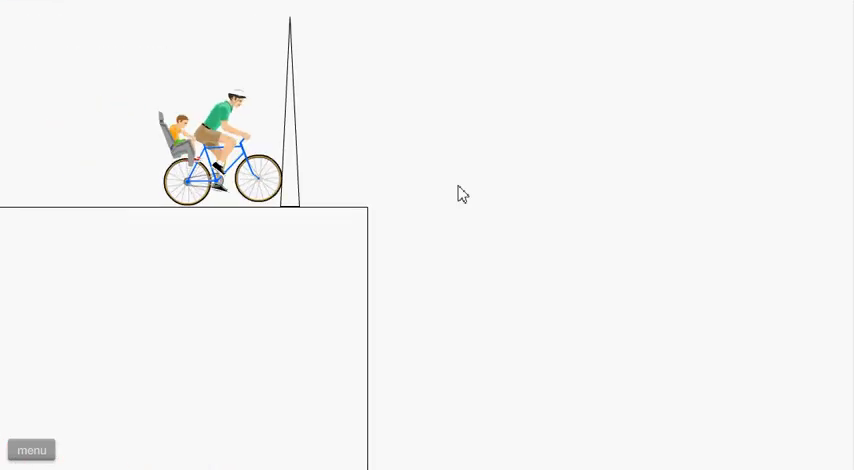
Ride the restarted bike over the gaps and spiked hazards onto the platforms
key("Up")
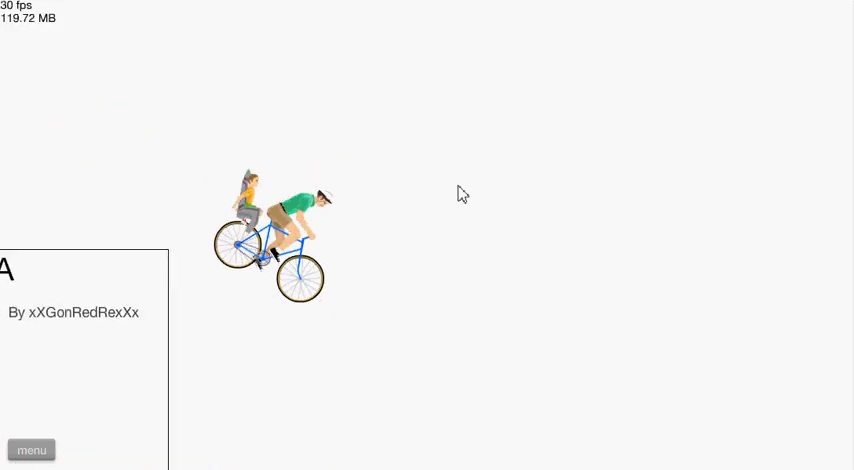
key("Up")
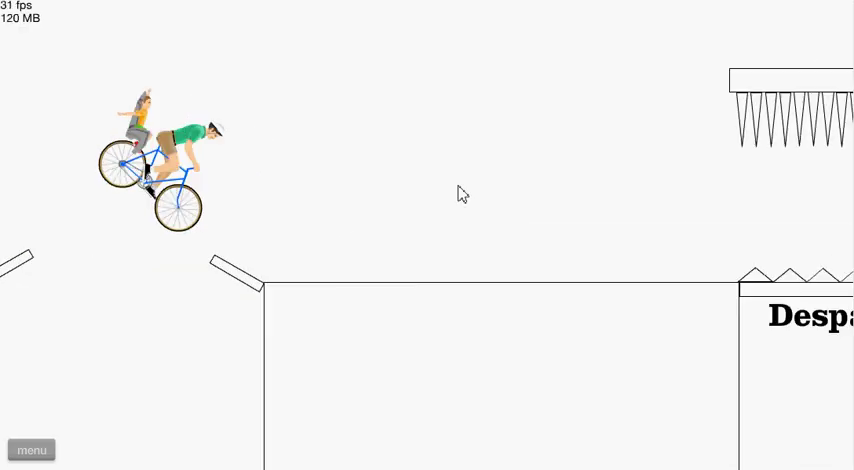
key("Up")
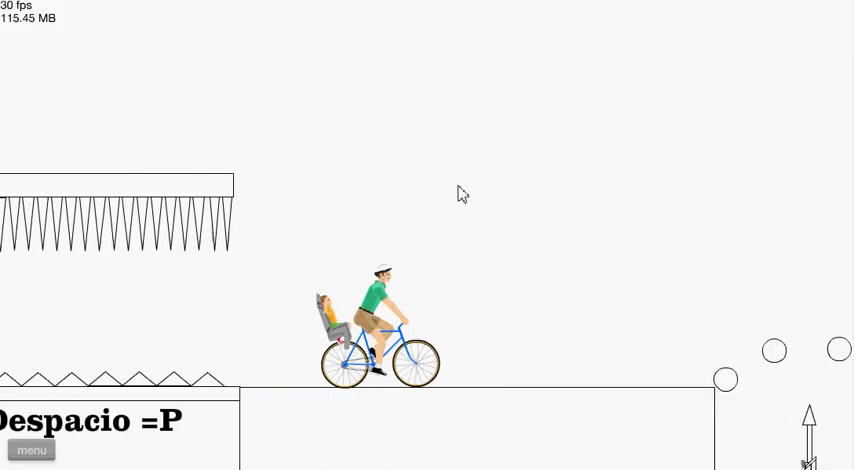
key("Up")
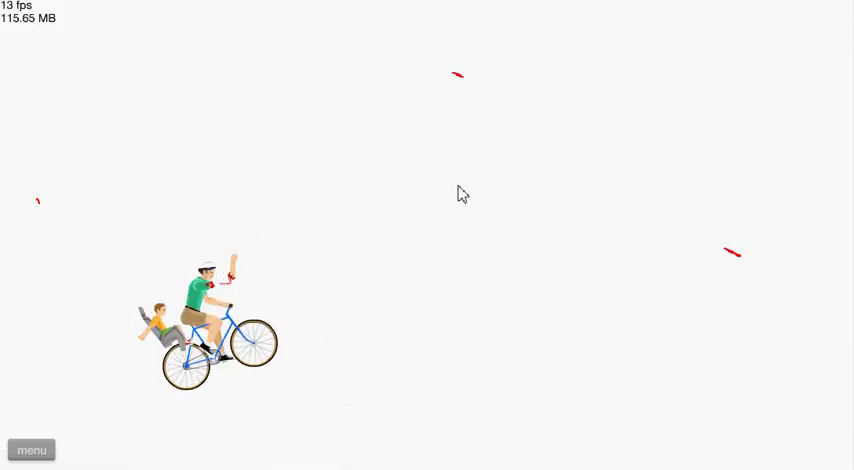
key("Up")
key("Up")
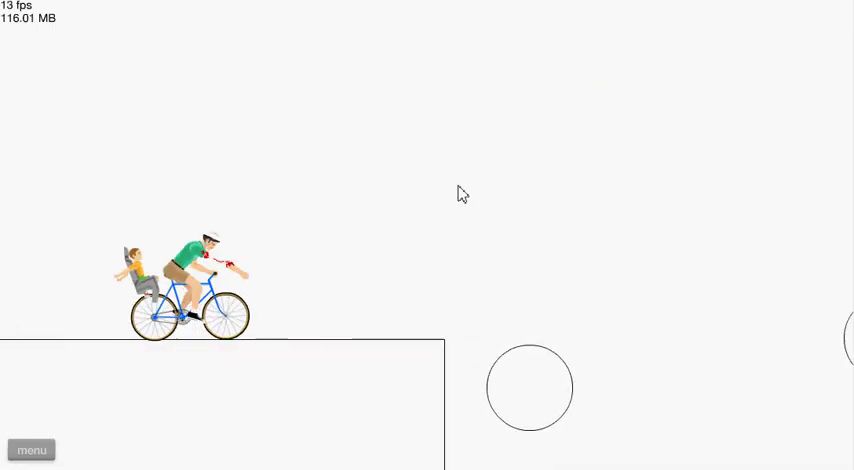
key("Up")
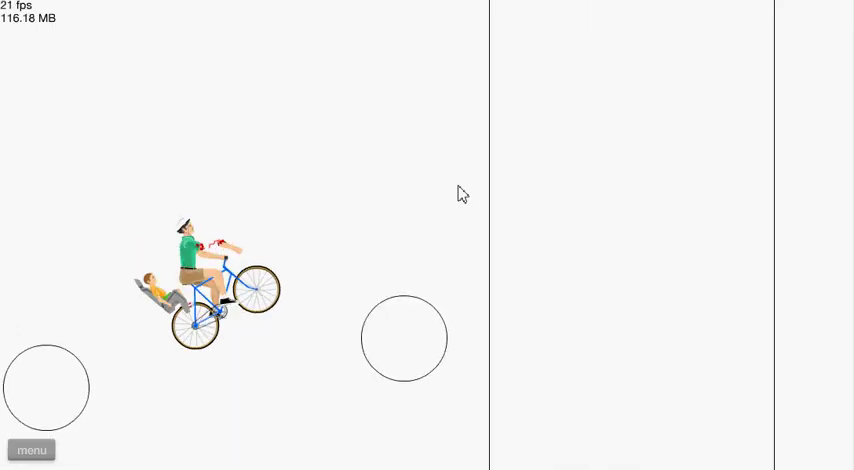
key("Up")
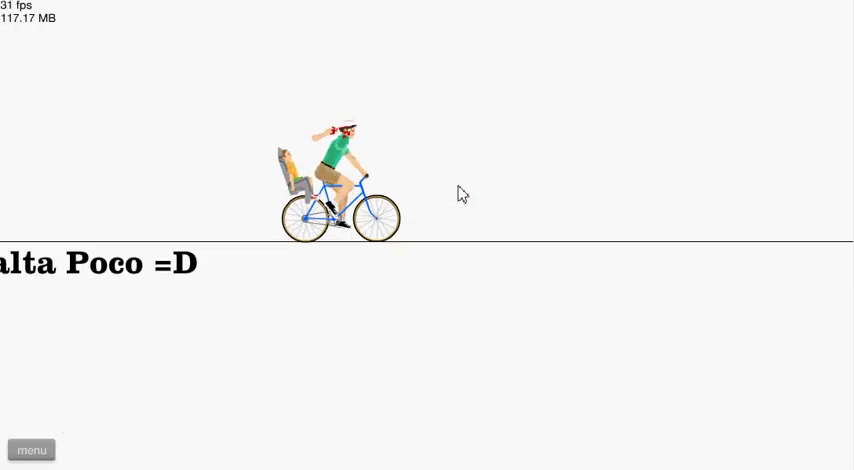
Jump off the platform edge, recover from a backflip, and reach the checkered finish flag
key("Up")
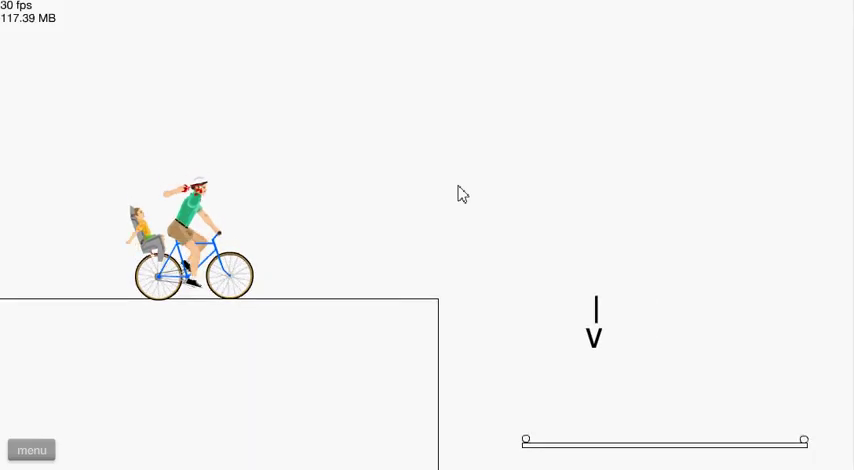
key("Up")
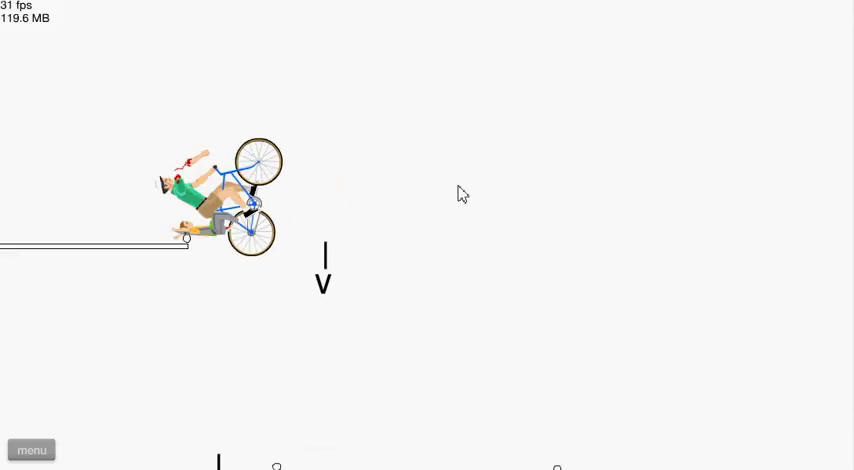
key("Up")
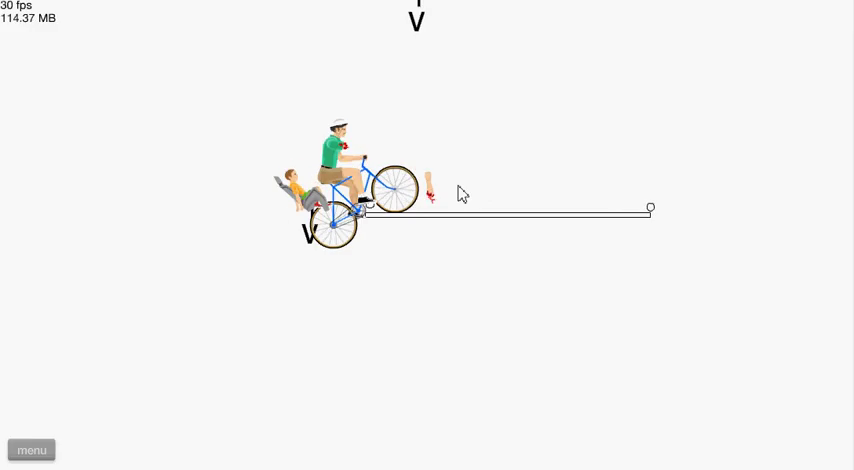
key("Up")
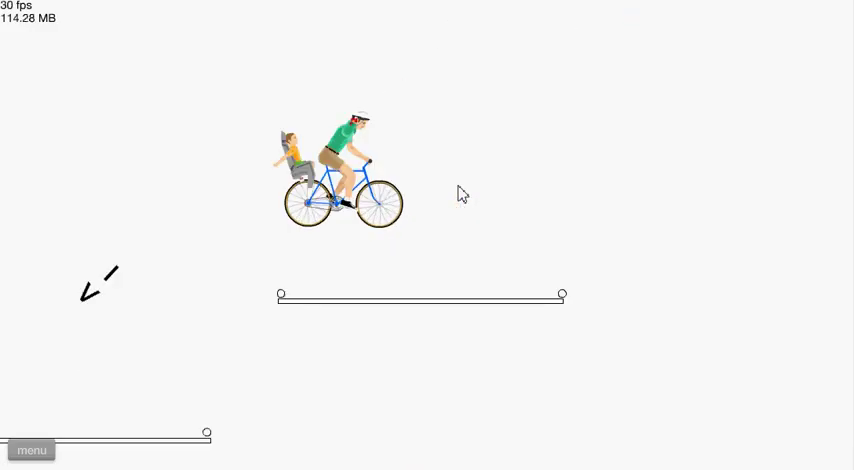
key("Left")
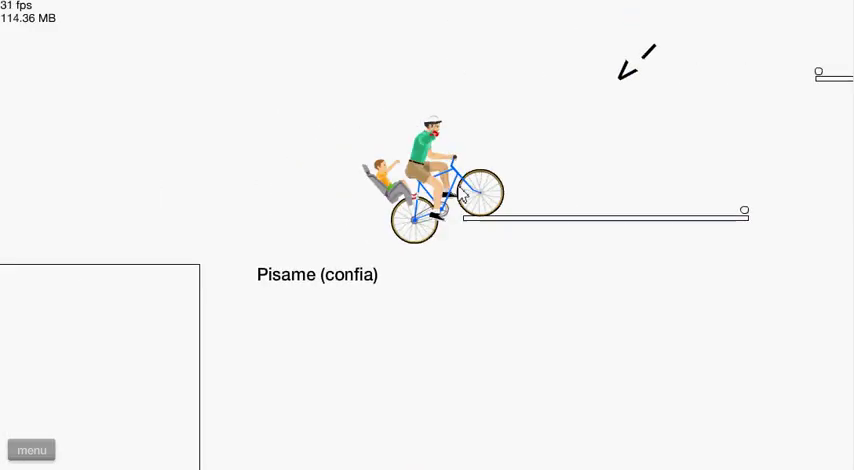
key("Left")
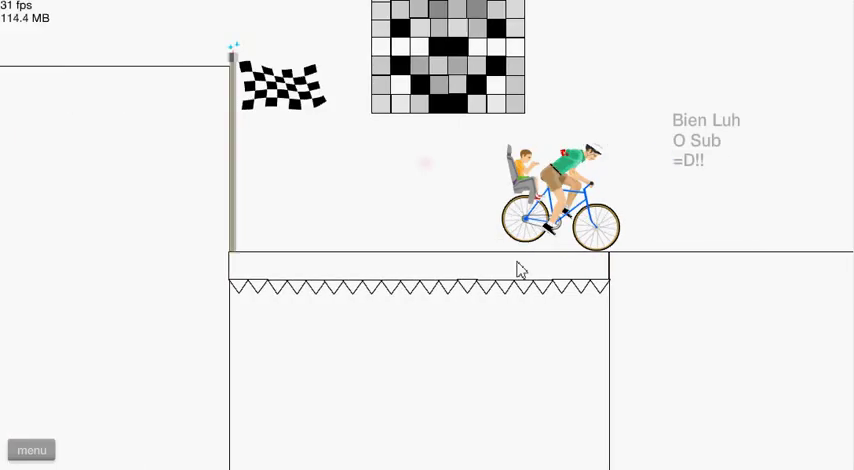
Exit the finished level to the list and show the Mincraft VS Terraria details
right_click(592, 320)
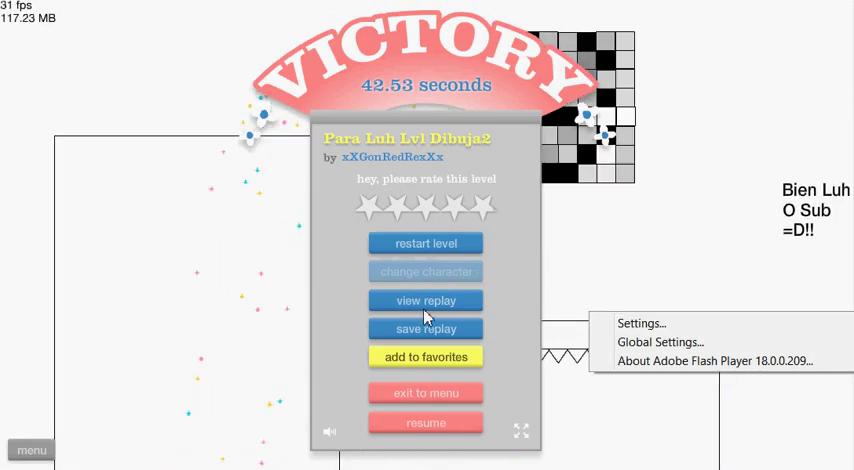
left_click(428, 395)
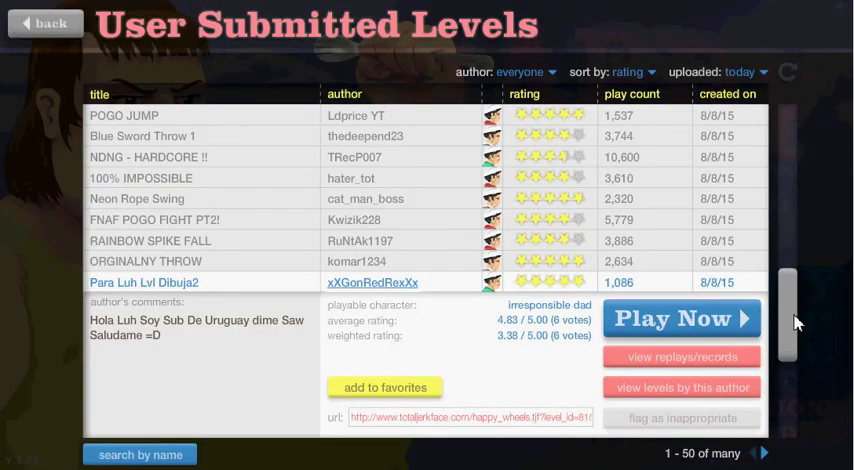
left_click_drag(790, 322, 790, 358)
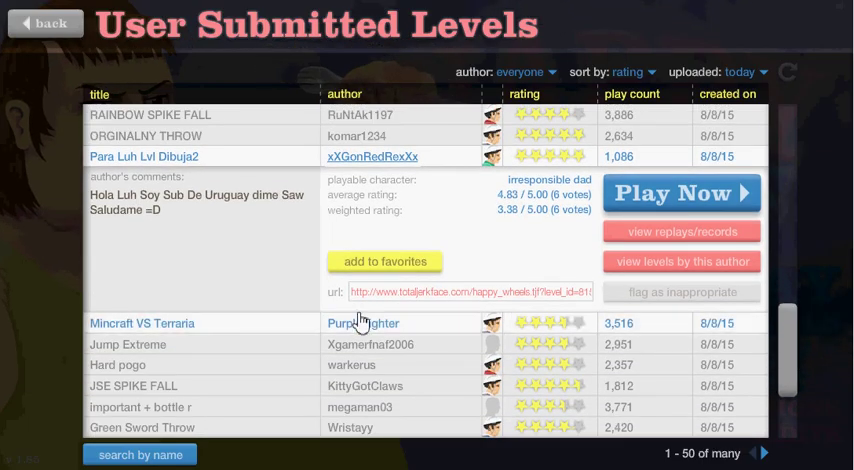
left_click(390, 325)
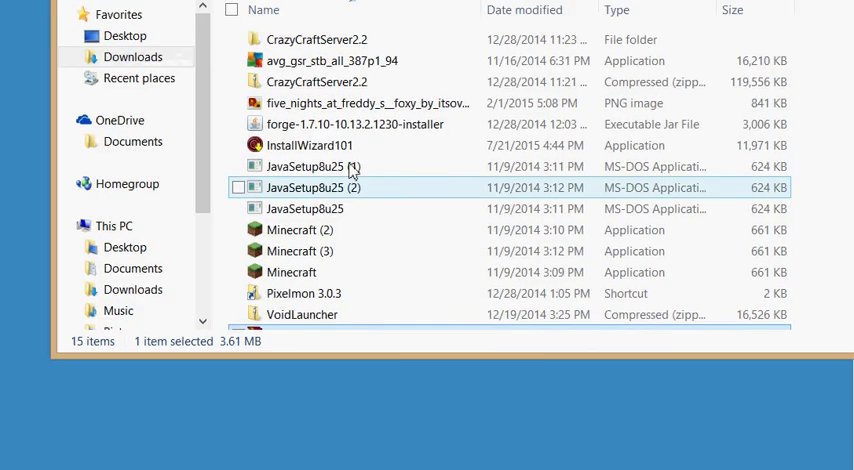
scroll(352, 250, "down", 1)
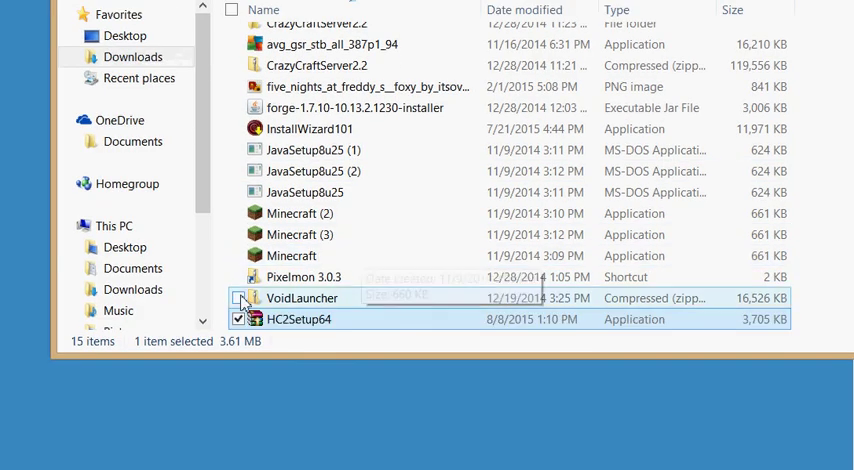
scroll(330, 200, "up", 1)
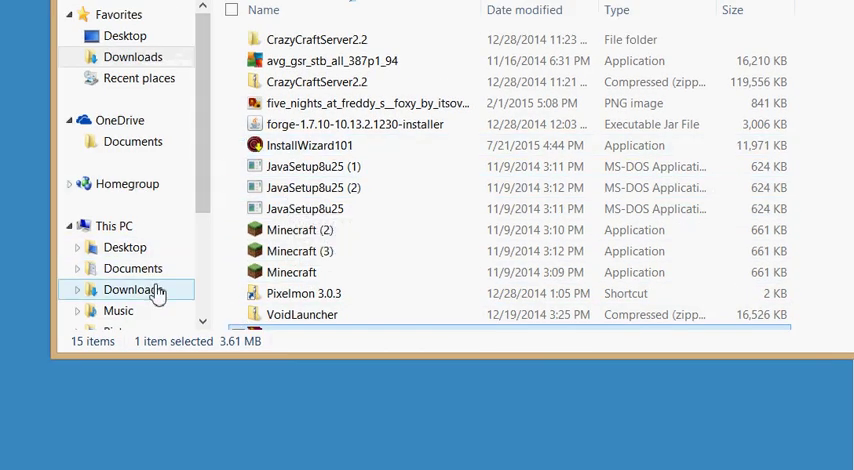
scroll(158, 293, "down", 1)
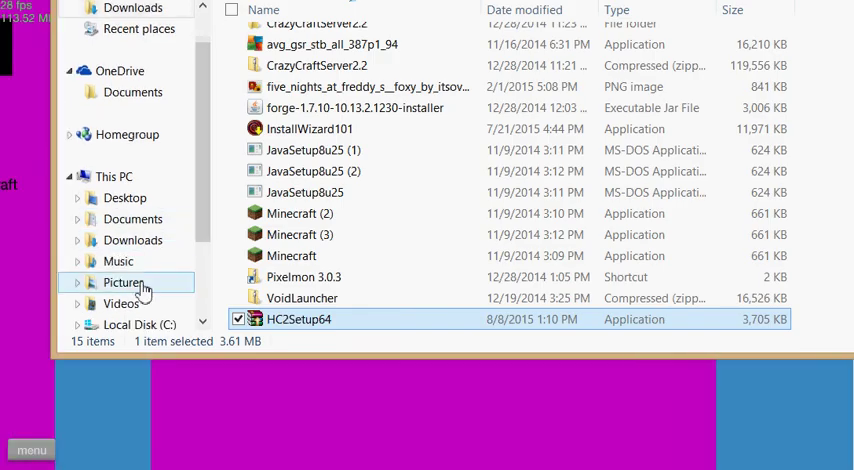
Go to the Pictures folder and select the 'tut' thumbnail
left_click(123, 282)
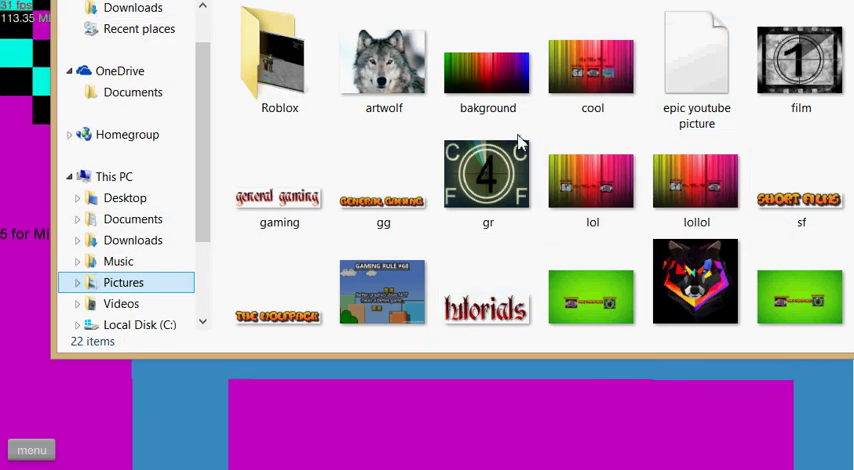
left_click(383, 295)
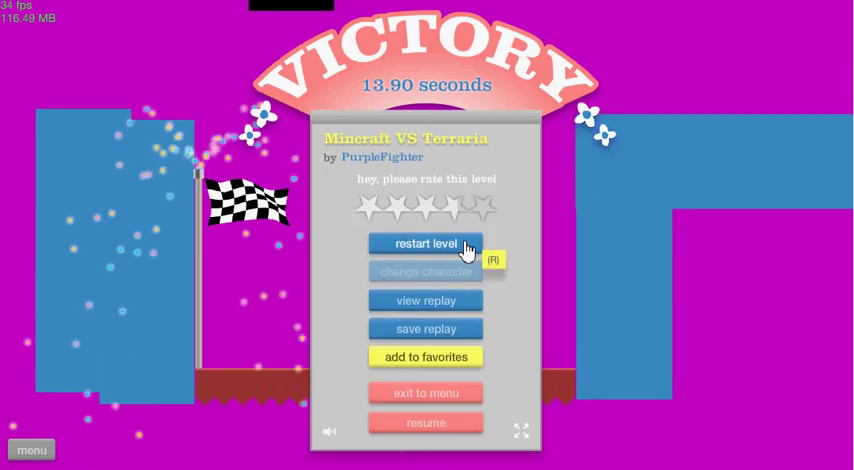
Restart Mincraft VS Terraria, win it in 7.90 seconds, and bring up the level options
left_click(468, 248)
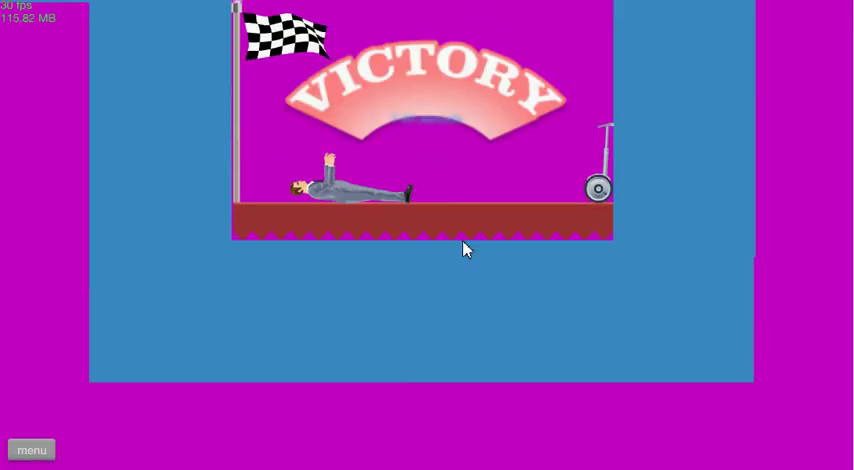
left_click(31, 450)
left_click(375, 268)
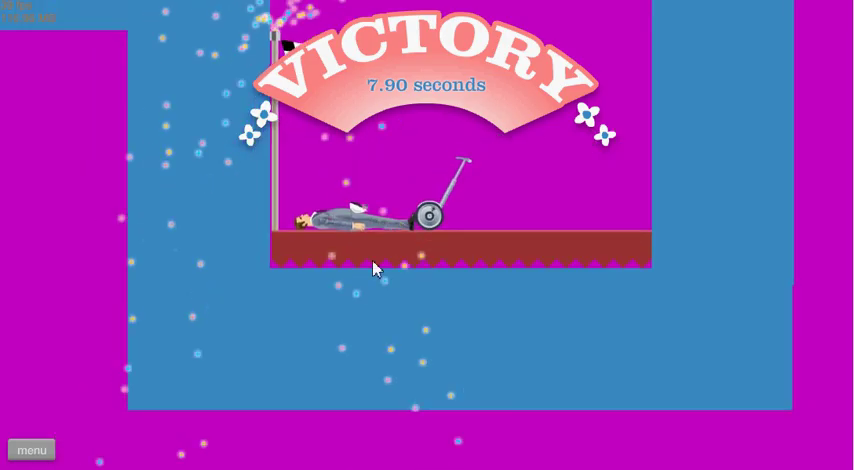
left_click(31, 450)
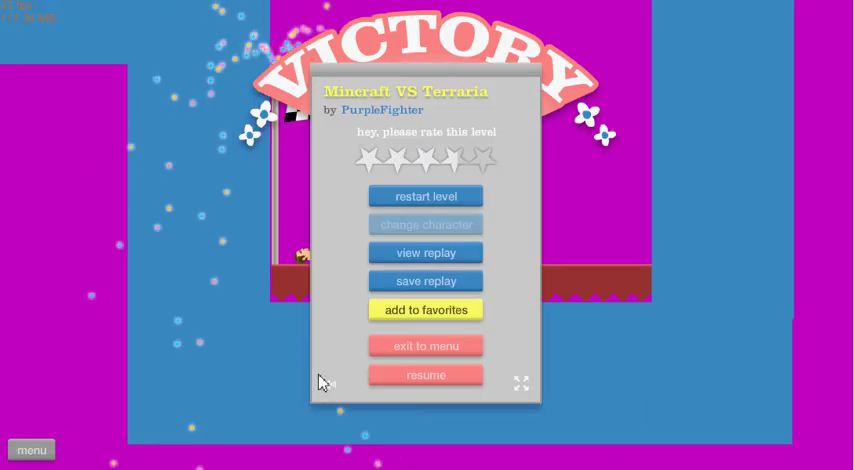
Choose 'exit to menu' on the Mincraft VS Terraria victory panel
left_click(440, 347)
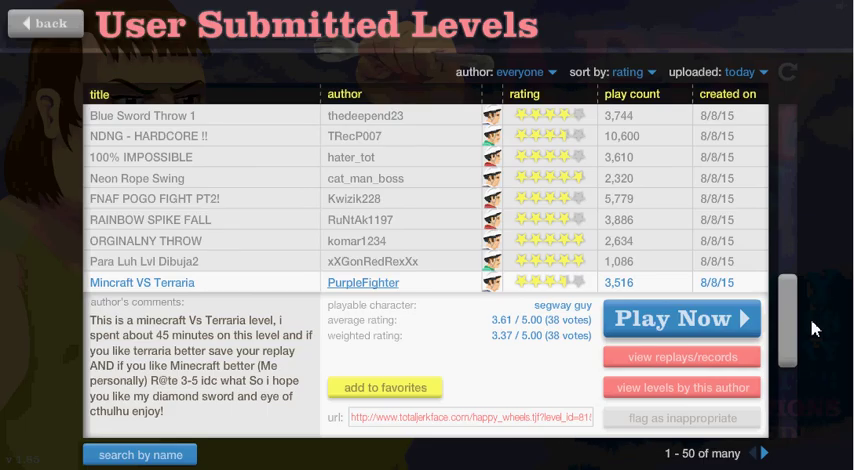
scroll(792, 338, "down", 3)
scroll(532, 247, "down", 1)
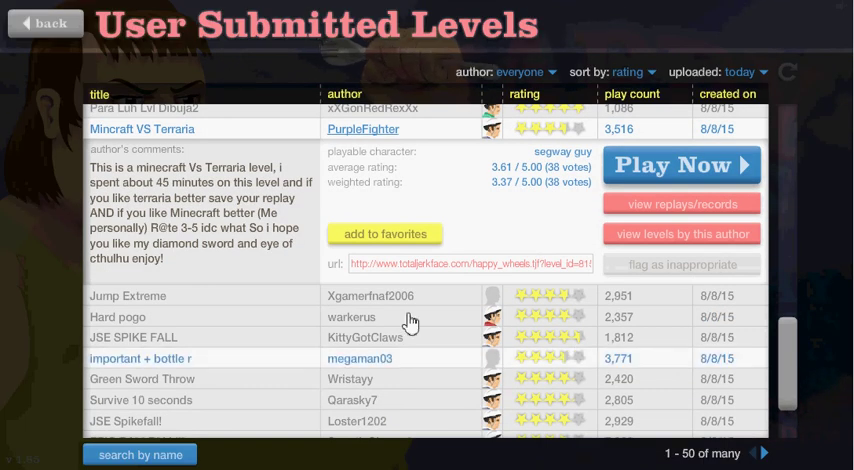